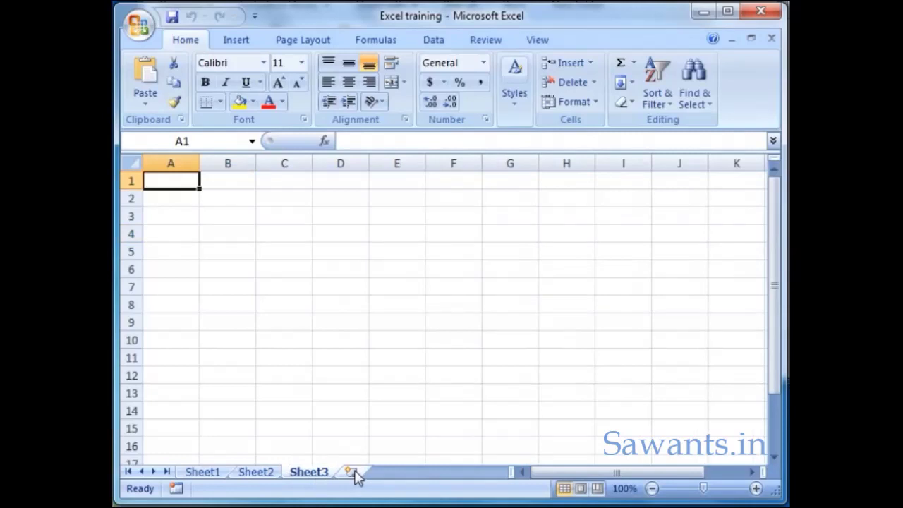
# Step: Insert new blank worksheets after Sheet3 until the workbook runs through Sheet12
pyautogui.click(355, 477)
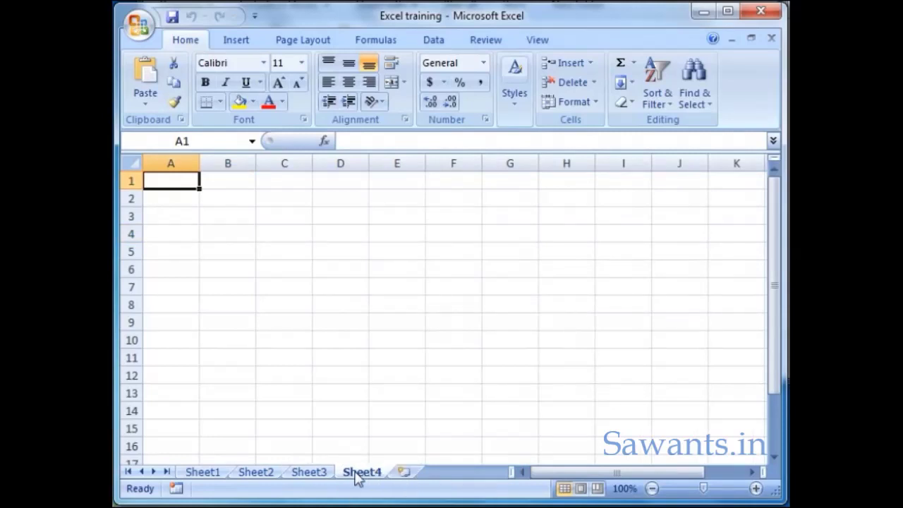
pyautogui.click(401, 475)
pyautogui.click(457, 472)
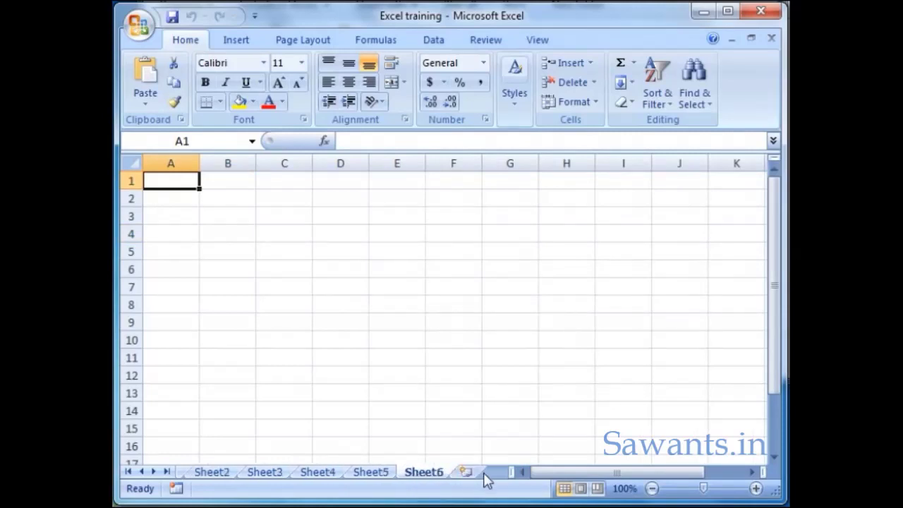
pyautogui.click(470, 473)
pyautogui.click(472, 473)
pyautogui.click(474, 473)
pyautogui.click(478, 472)
pyautogui.click(484, 473)
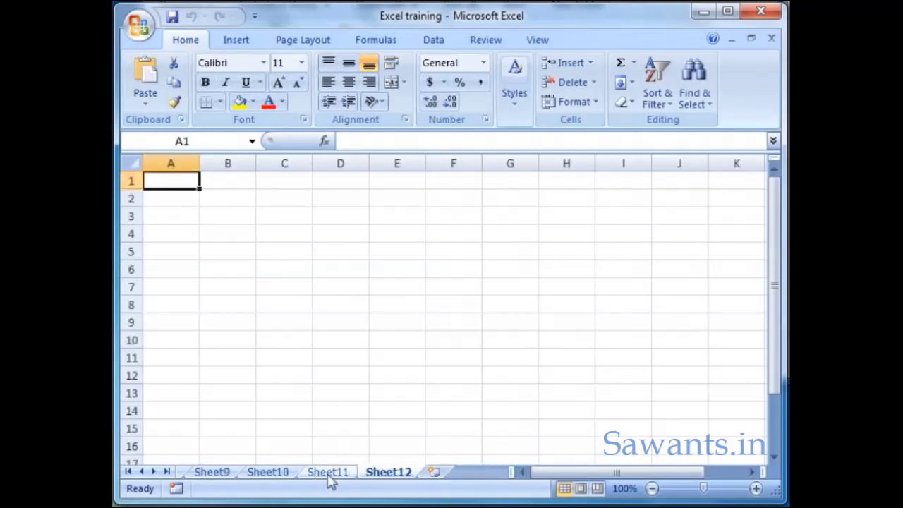
pyautogui.doubleClick(387, 473)
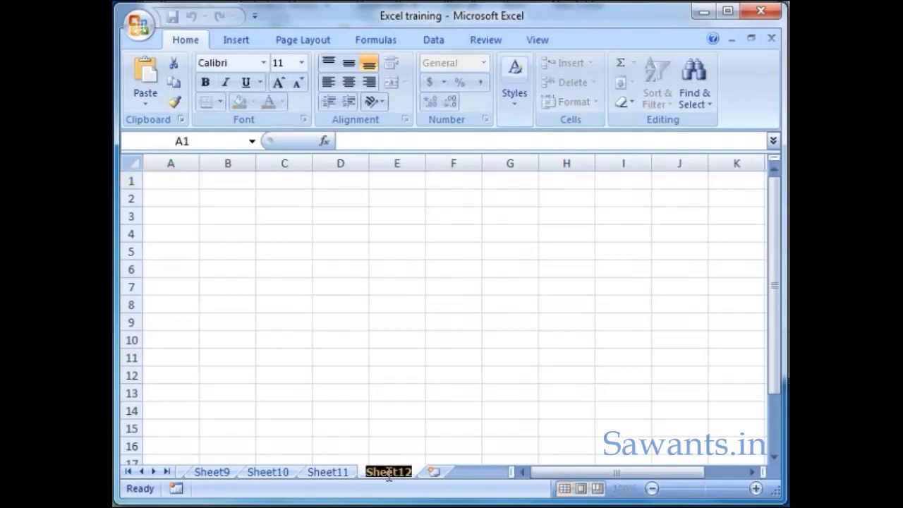
pyautogui.rightClick(335, 477)
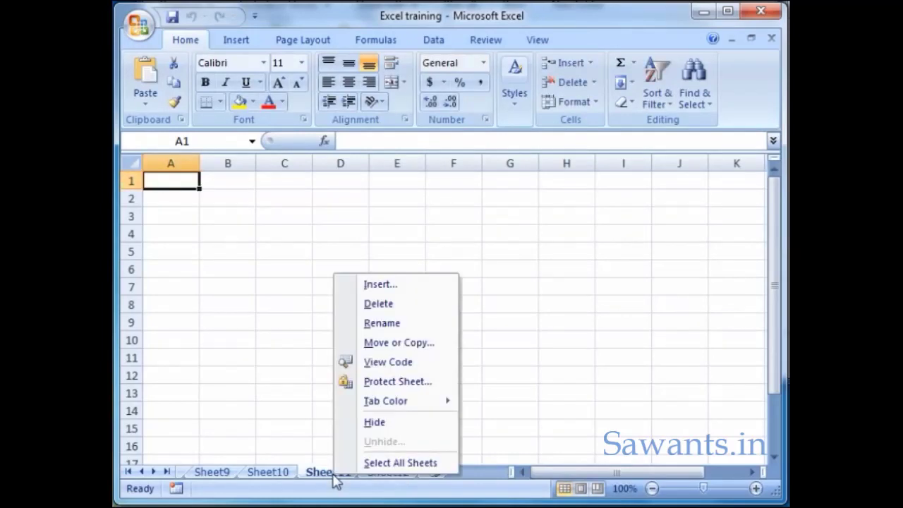
pyautogui.click(400, 326)
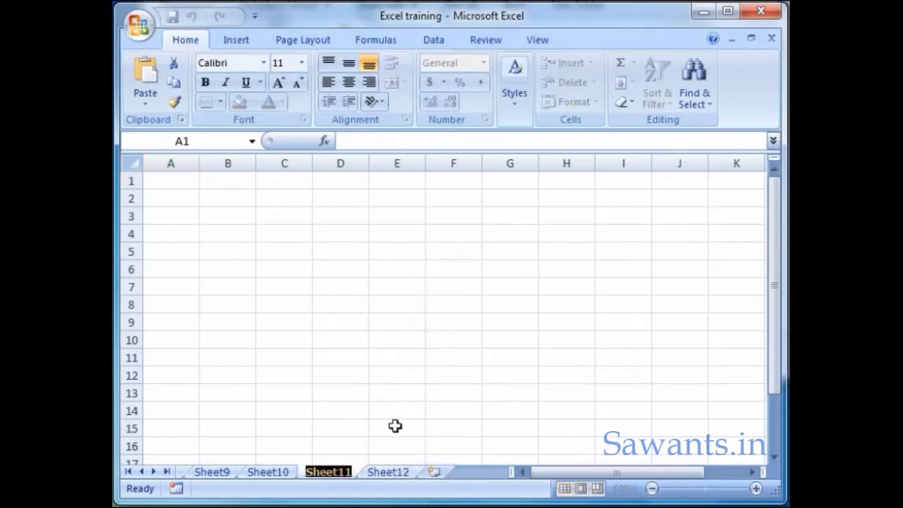
pyautogui.press('Return')
pyautogui.click(412, 437)
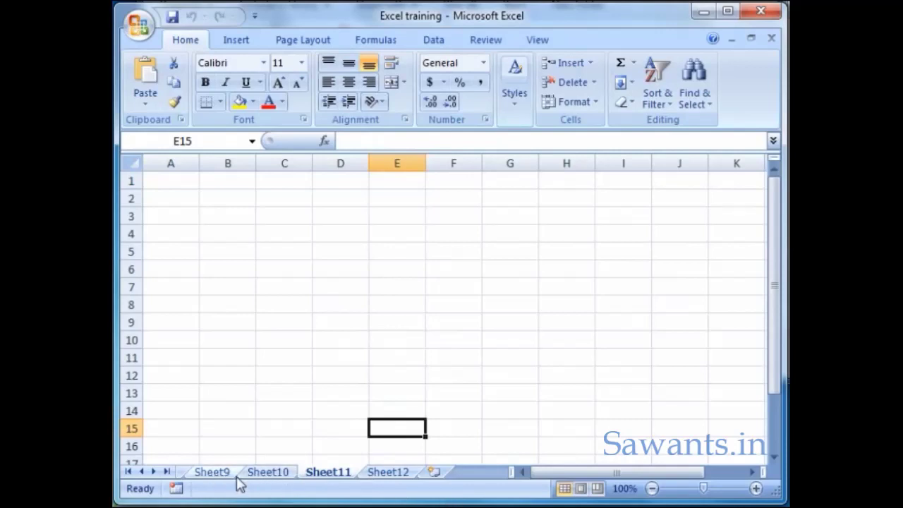
# Step: Browse the worksheet tabs back one at a time, to the first sheet, and on to the last sheet
pyautogui.click(141, 473)
pyautogui.click(141, 473)
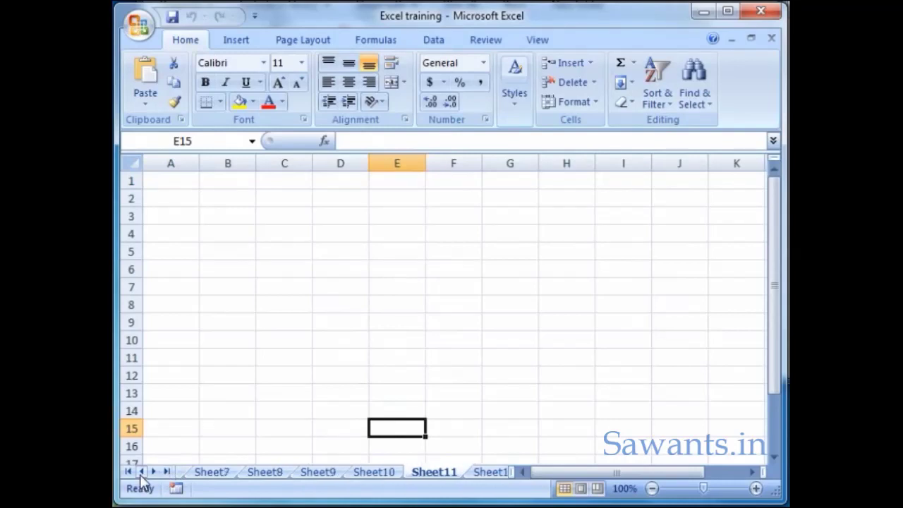
pyautogui.click(141, 472)
pyautogui.click(141, 472)
pyautogui.click(140, 472)
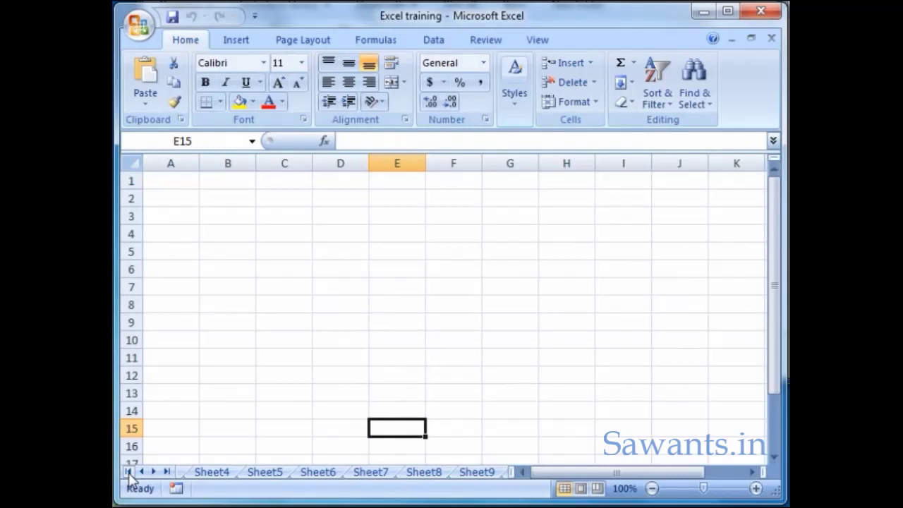
pyautogui.click(129, 472)
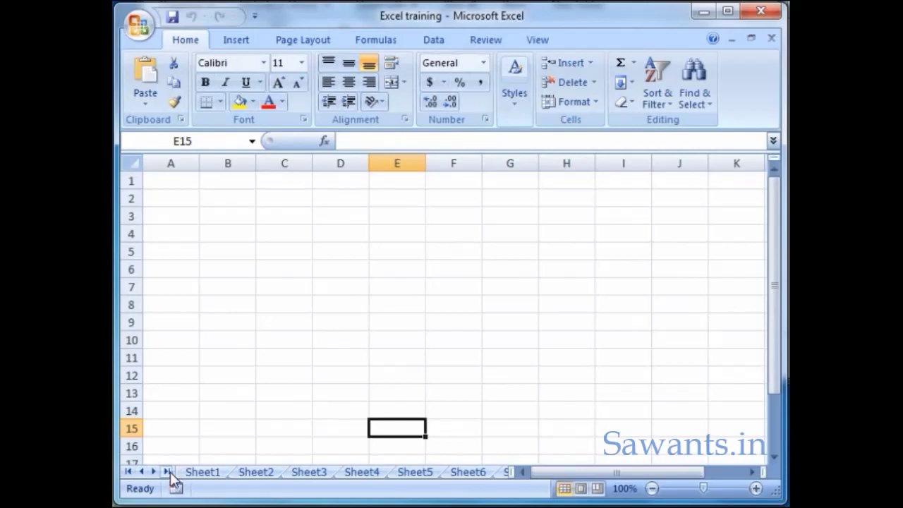
pyautogui.click(167, 472)
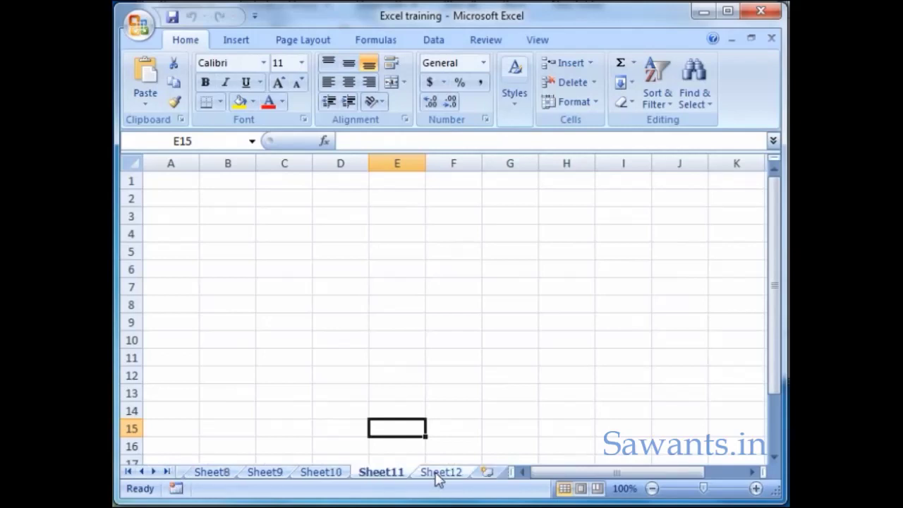
# Step: Go back to the first worksheet, Sheet1, and rename it a
pyautogui.click(129, 471)
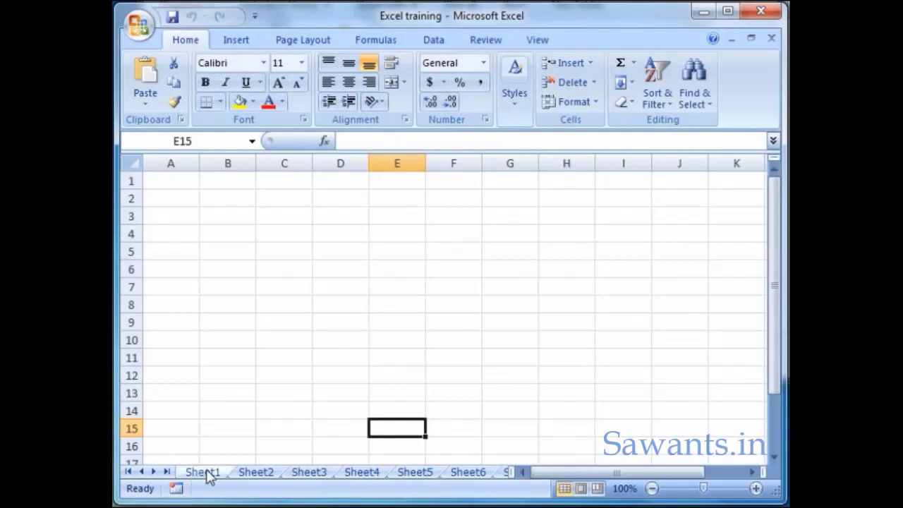
pyautogui.click(207, 472)
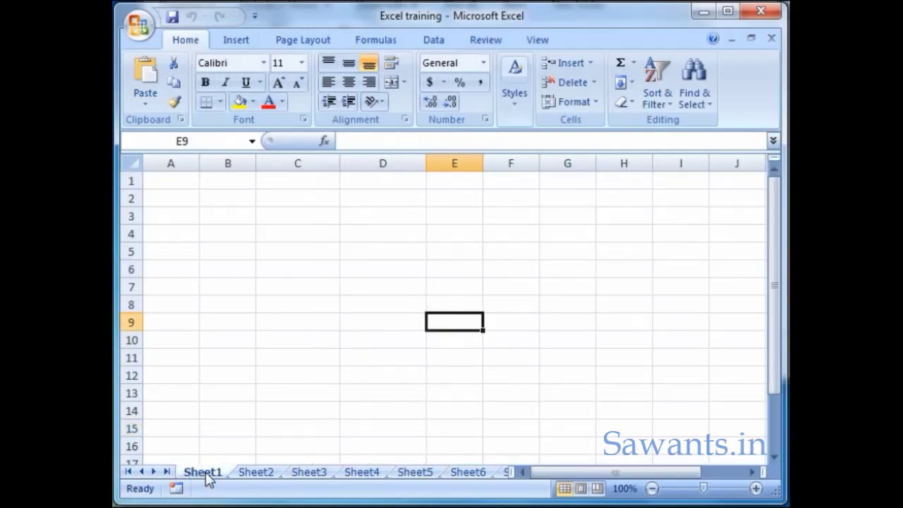
pyautogui.rightClick(207, 475)
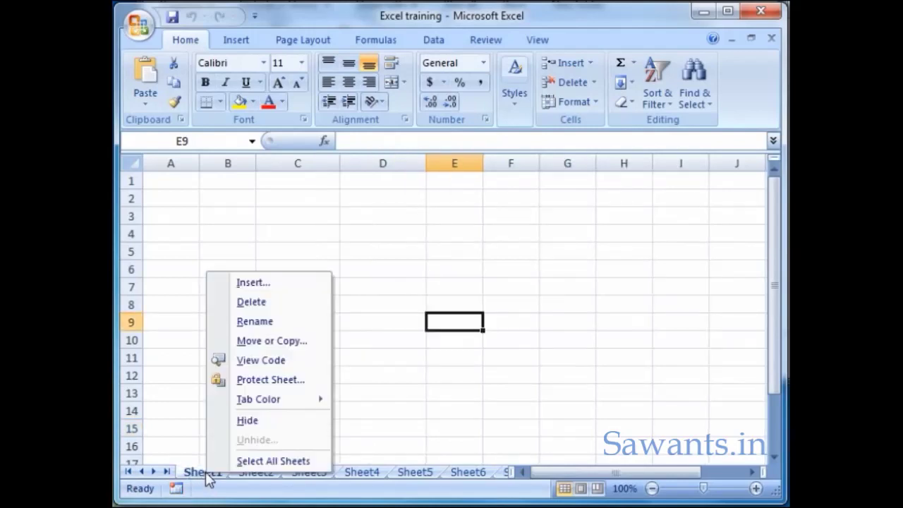
pyautogui.click(266, 326)
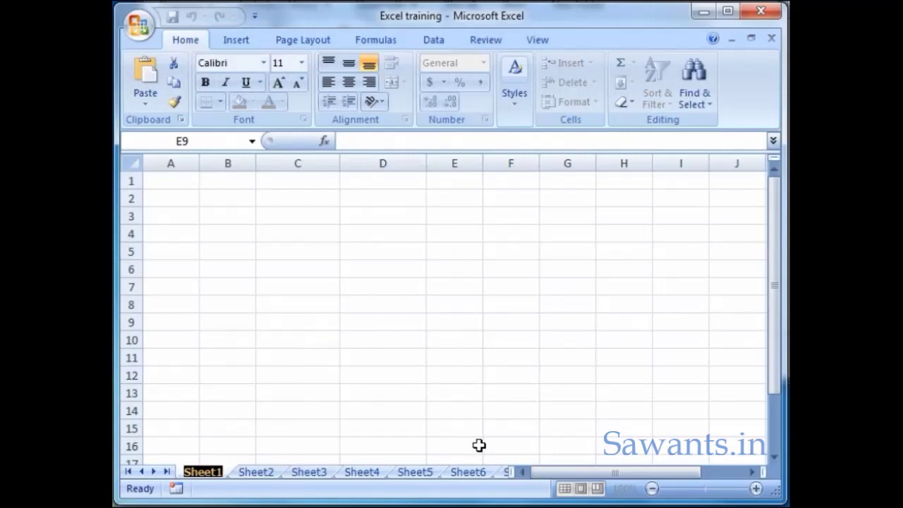
pyautogui.write('a')
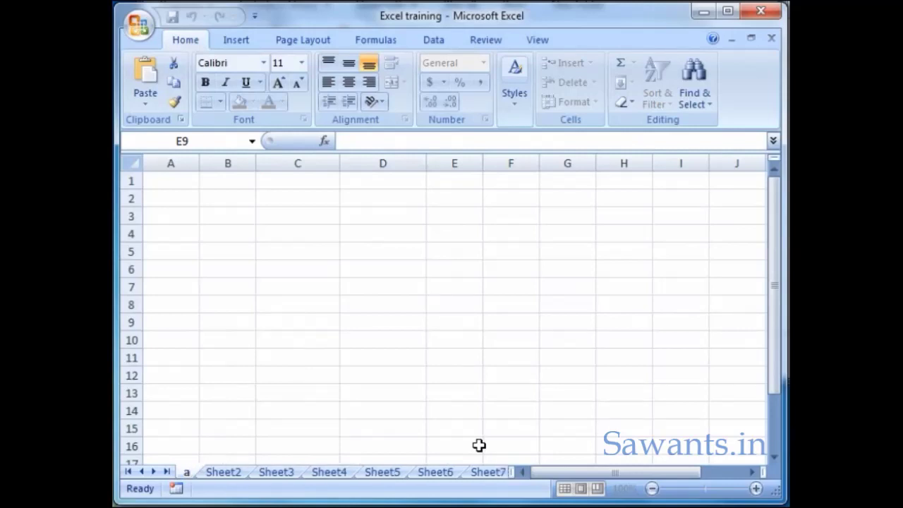
# Step: Rename Sheet2 as b and return to sheet a
pyautogui.click(219, 473)
pyautogui.write('b')
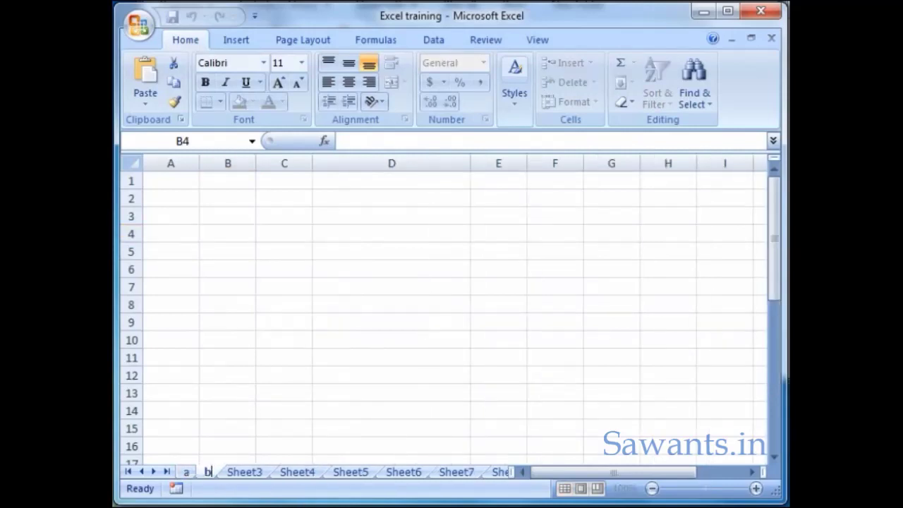
pyautogui.click(173, 368)
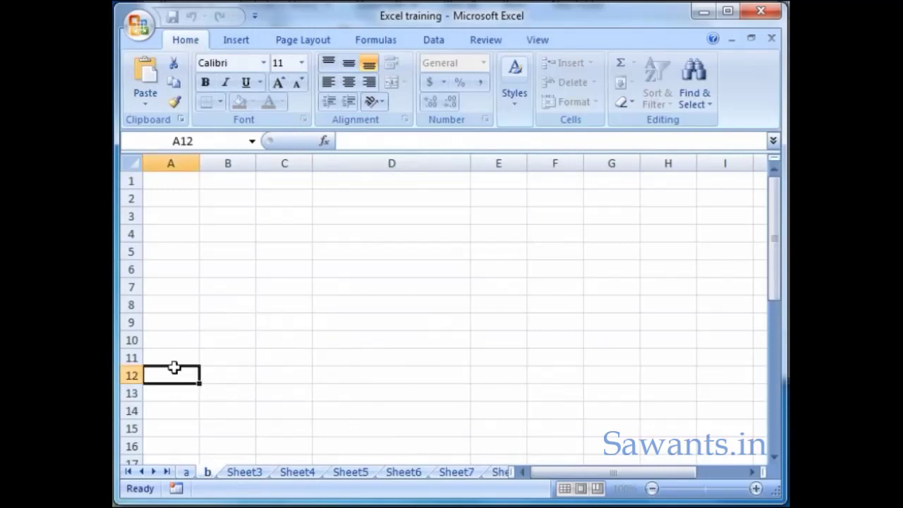
pyautogui.click(214, 303)
pyautogui.click(207, 234)
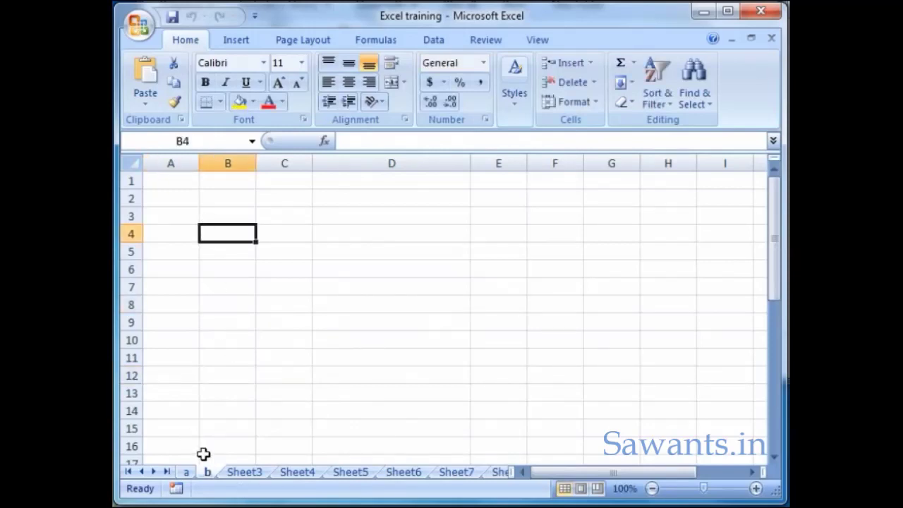
pyautogui.click(188, 473)
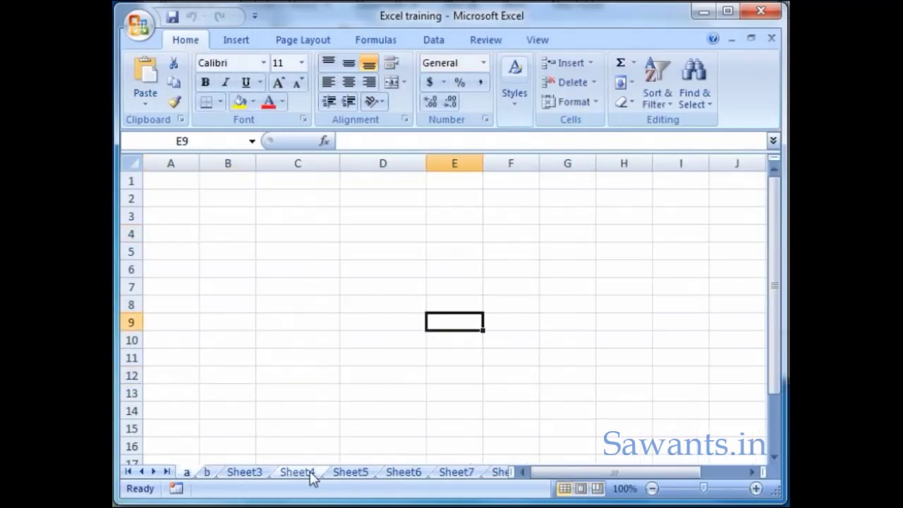
# Step: Color the tab of sheet b red using the standard colors
pyautogui.rightClick(210, 472)
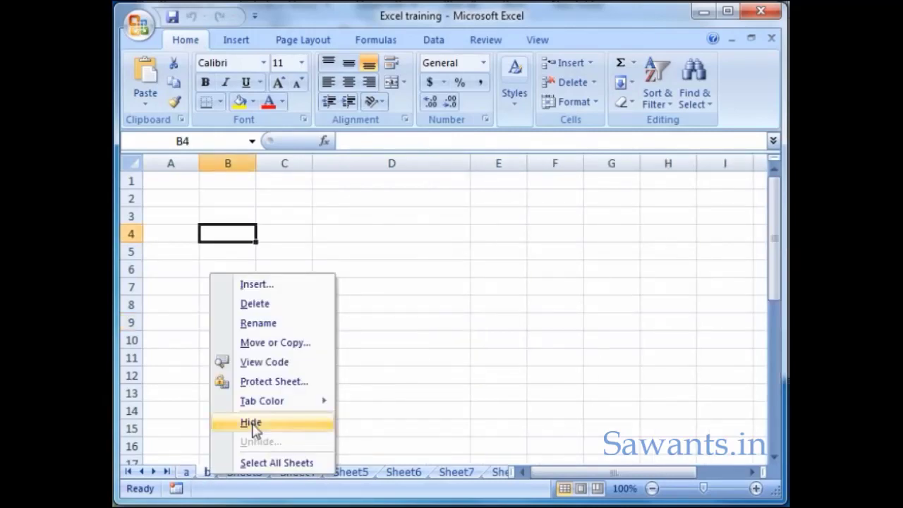
pyautogui.moveTo(276, 401)
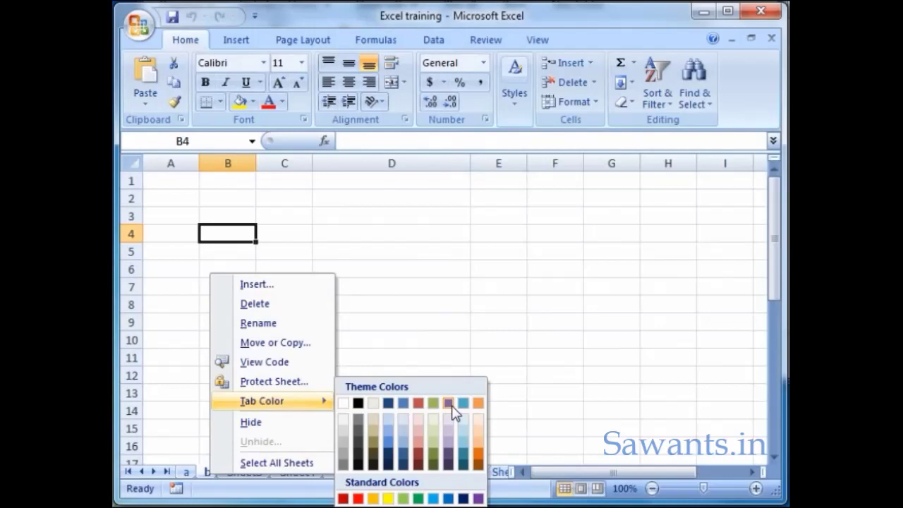
pyautogui.click(360, 500)
pyautogui.click(259, 388)
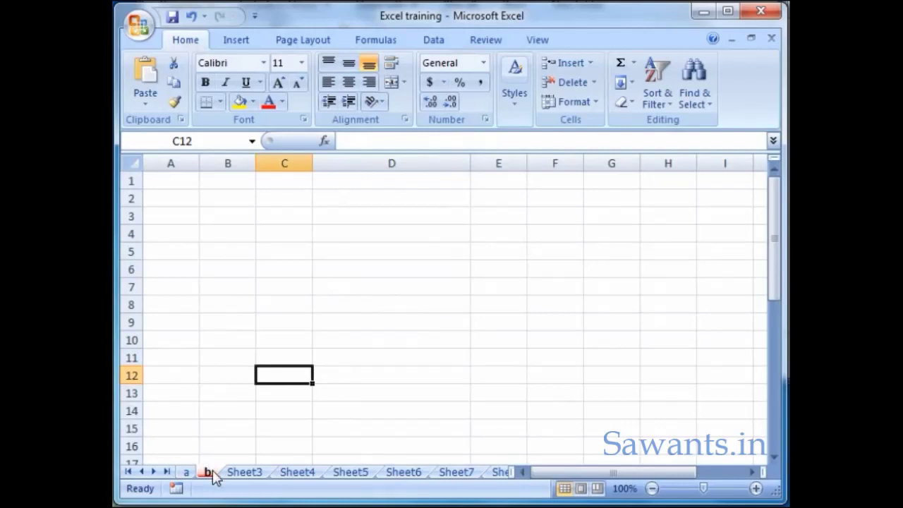
pyautogui.click(238, 431)
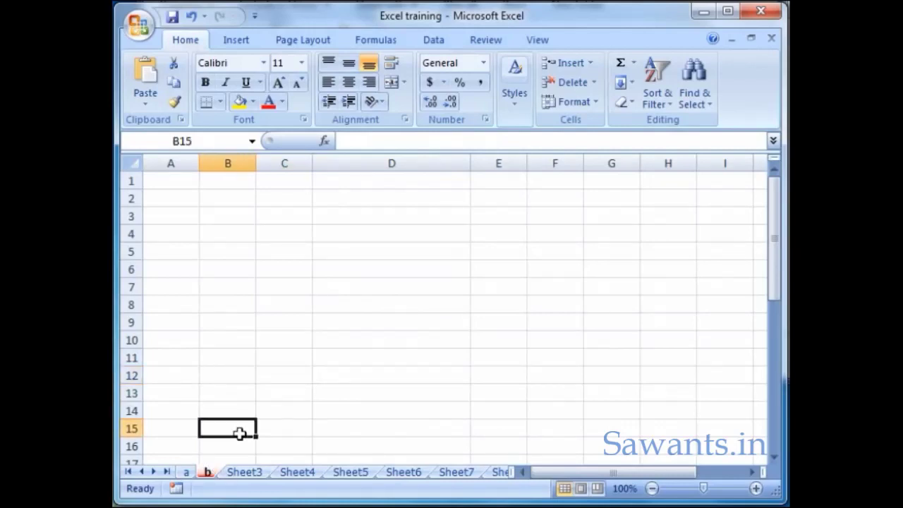
# Step: Duplicate sheet b directly after the original and rename the copy c
pyautogui.moveTo(208, 479); pyautogui.dragTo(248, 483)
pyautogui.click(206, 474)
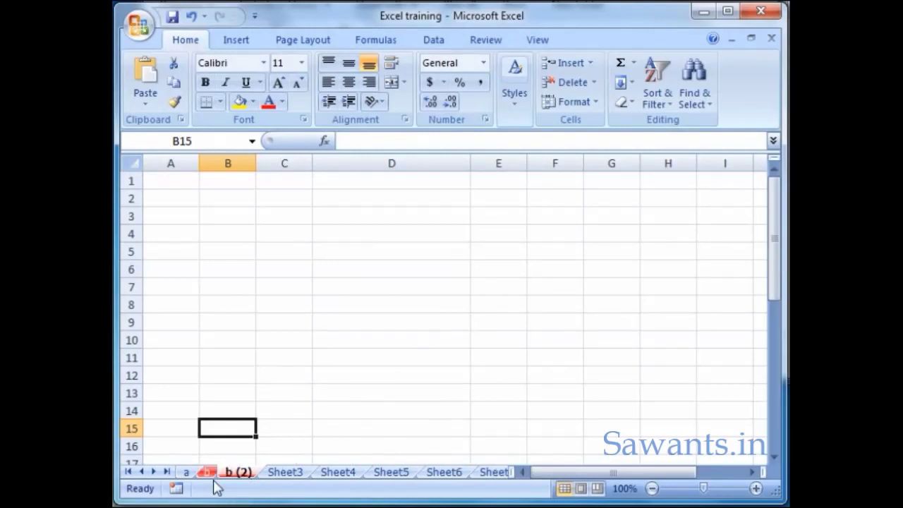
pyautogui.click(250, 476)
pyautogui.moveTo(244, 478); pyautogui.dragTo(311, 477)
pyautogui.write('c')
pyautogui.click(272, 394)
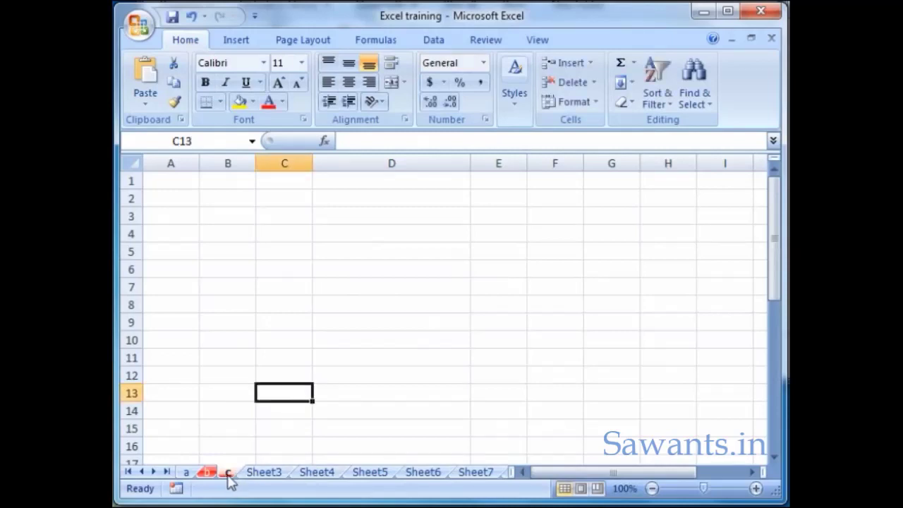
# Step: Reorder the worksheets, moving sheet c ahead of sheet a and shifting Sheet3 toward the front of the workbook
pyautogui.moveTo(230, 480); pyautogui.dragTo(181, 478)
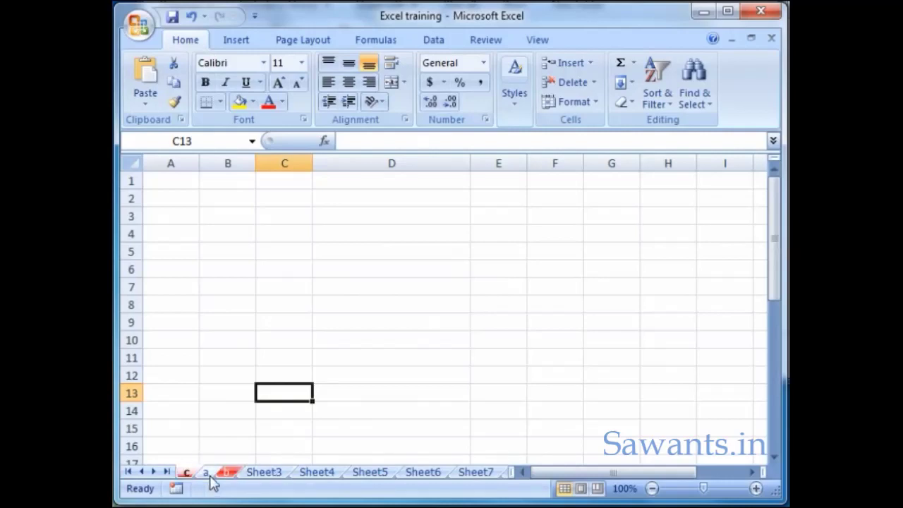
pyautogui.moveTo(268, 481); pyautogui.dragTo(204, 477)
pyautogui.click(322, 480)
pyautogui.moveTo(274, 480); pyautogui.dragTo(208, 478)
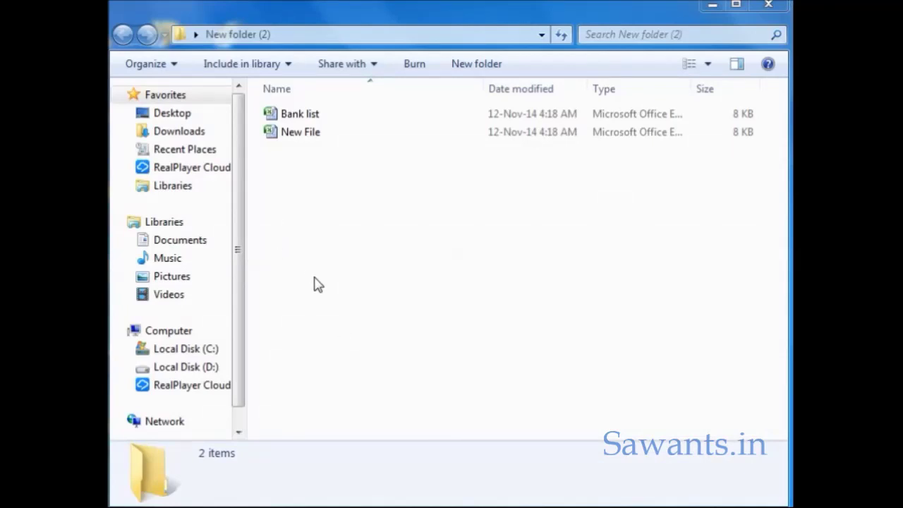
# Step: Open the Bank list and New File workbooks together from New folder (2), and reposition and enlarge the New File window
pyautogui.click(311, 133)
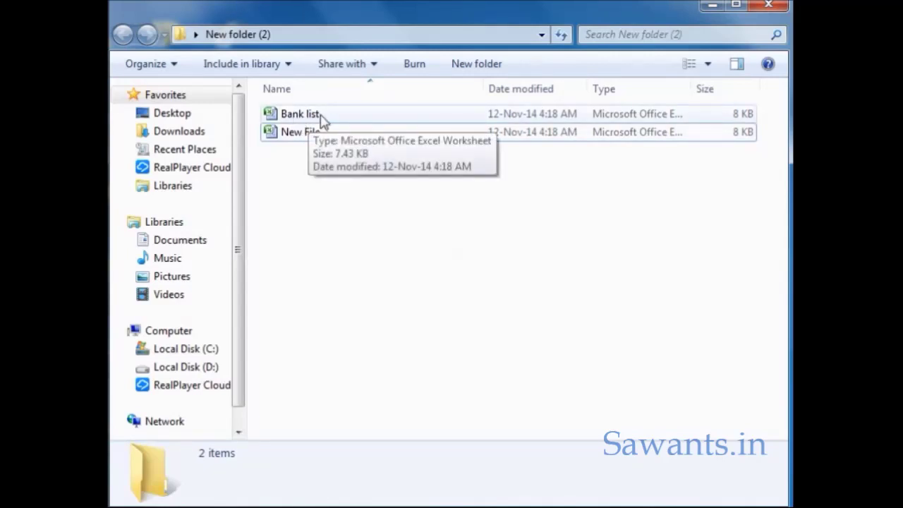
pyautogui.click(321, 117)
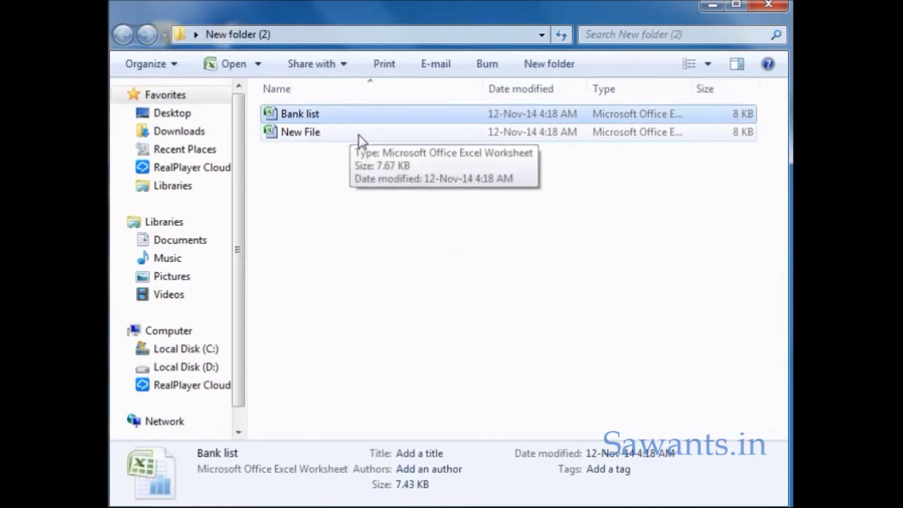
pyautogui.click(310, 141)
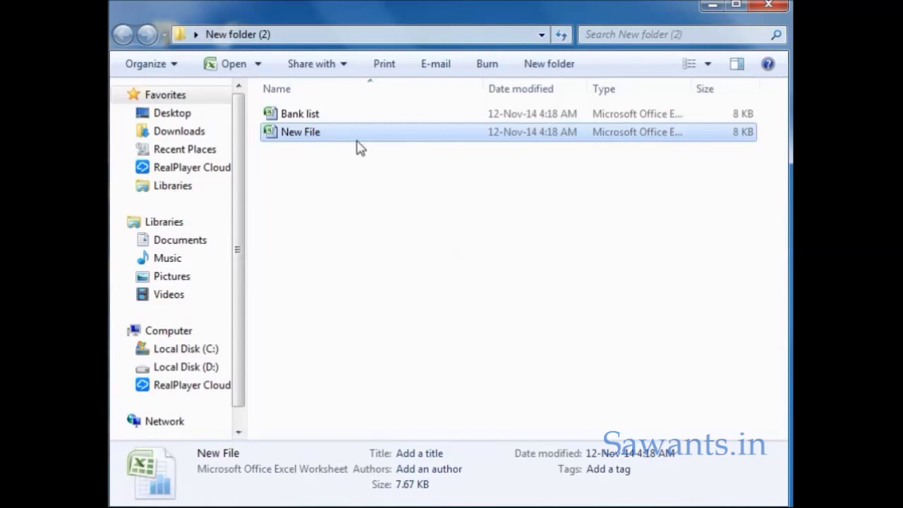
pyautogui.click(325, 195)
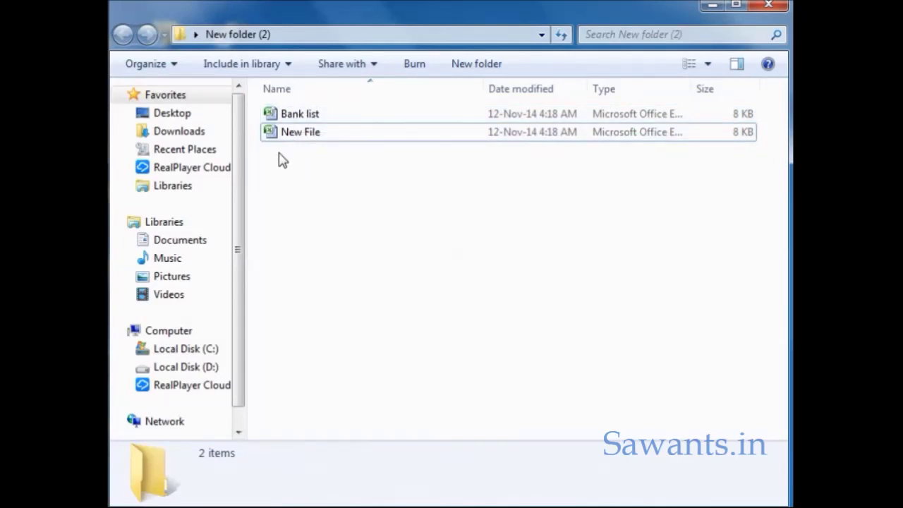
pyautogui.moveTo(281, 155); pyautogui.dragTo(338, 123)
pyautogui.rightClick(316, 136)
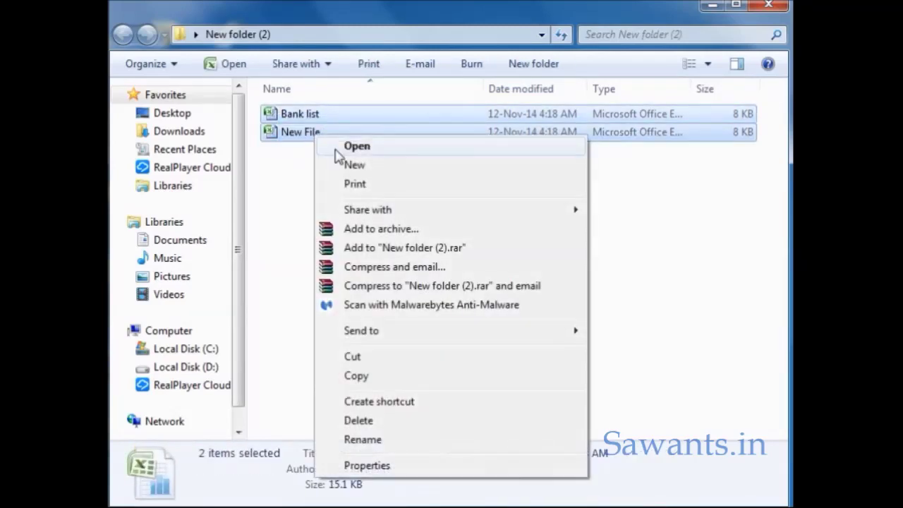
pyautogui.click(337, 149)
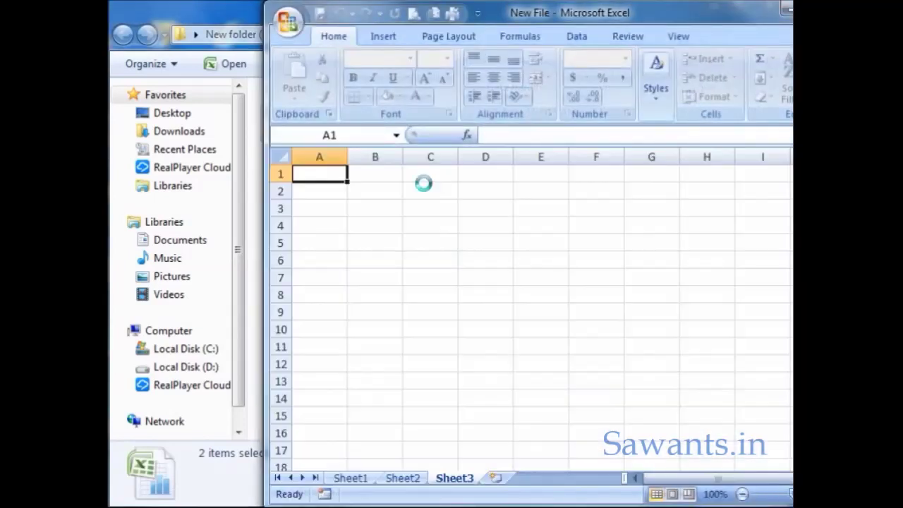
pyautogui.moveTo(540, 18); pyautogui.dragTo(391, 18)
pyautogui.moveTo(728, 499); pyautogui.dragTo(780, 491)
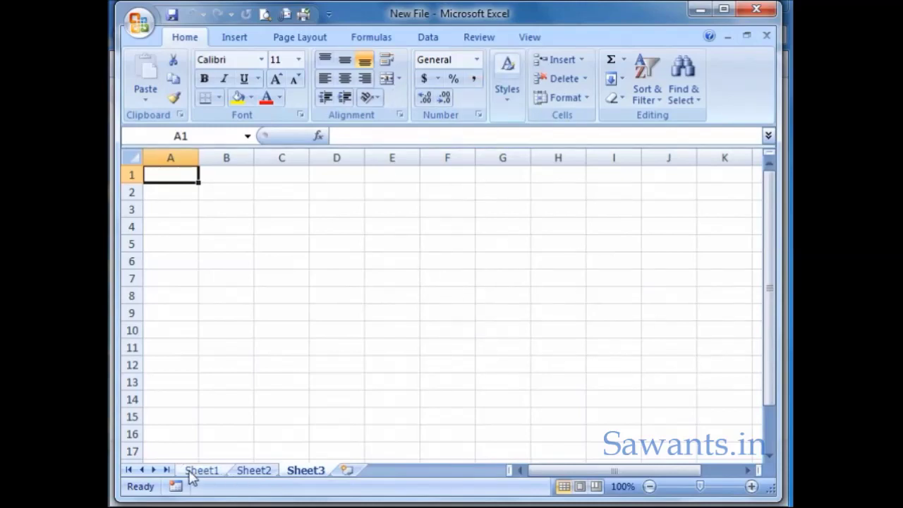
# Step: Browse the New File workbook's sheets and switch to the Bank list workbook, selecting the HDFC cell B4
pyautogui.click(268, 473)
pyautogui.click(306, 473)
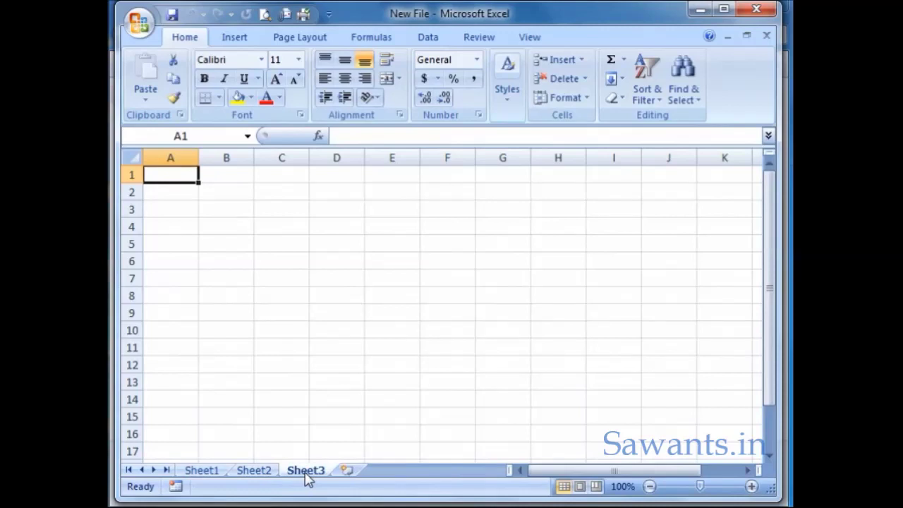
pyautogui.click(212, 473)
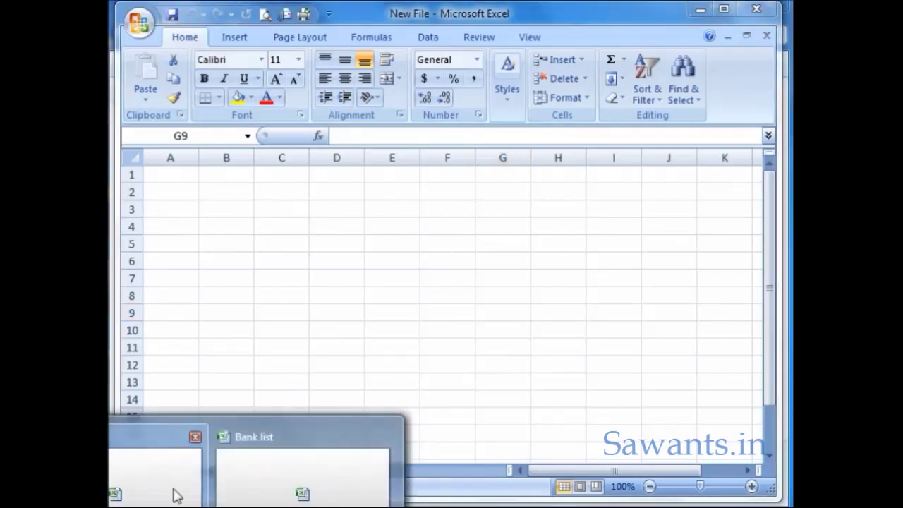
pyautogui.click(270, 482)
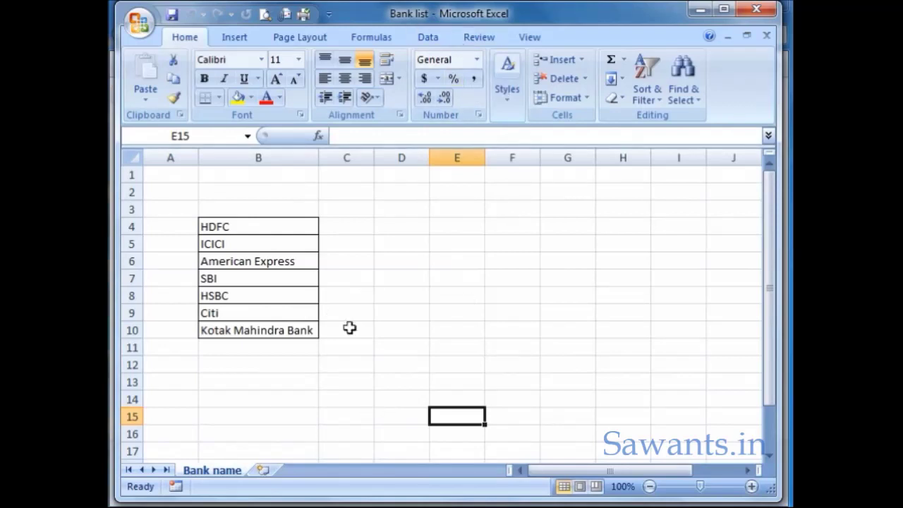
pyautogui.click(282, 221)
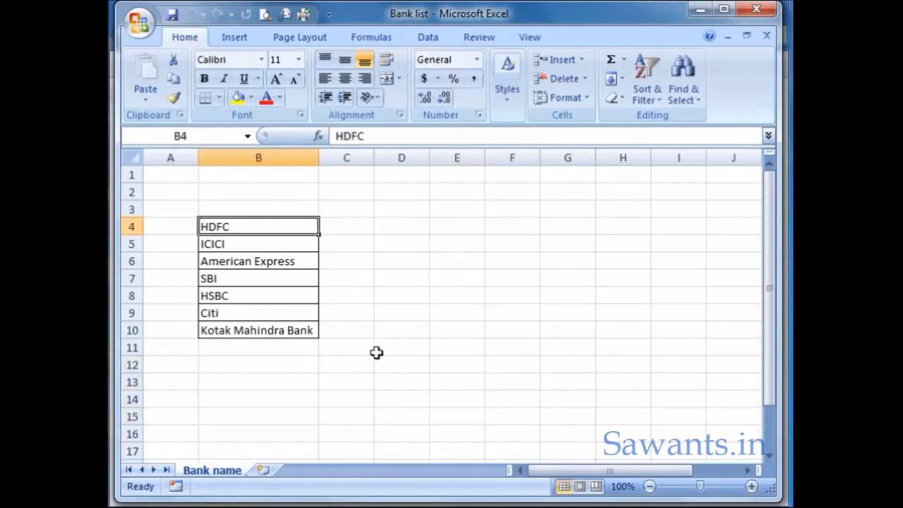
# Step: Start moving or copying the Bank name sheet and choose New File.xlsx as the destination workbook
pyautogui.rightClick(216, 472)
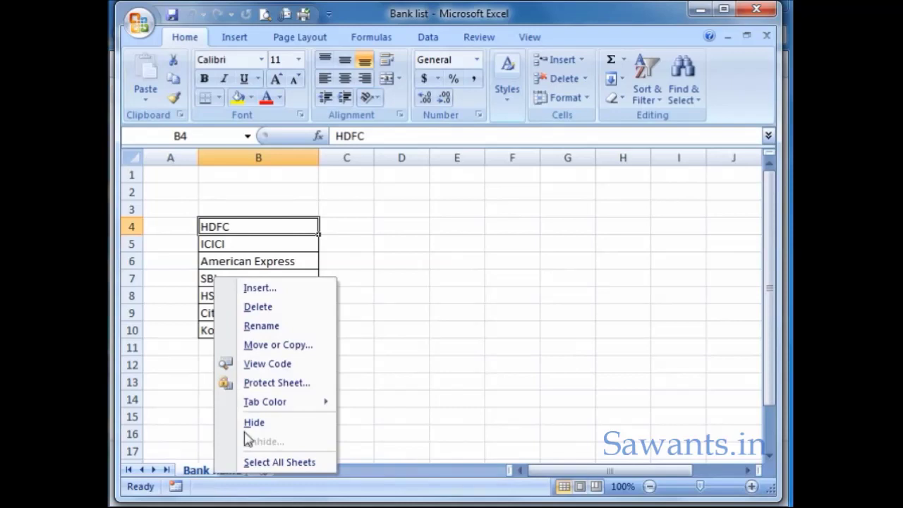
pyautogui.click(276, 346)
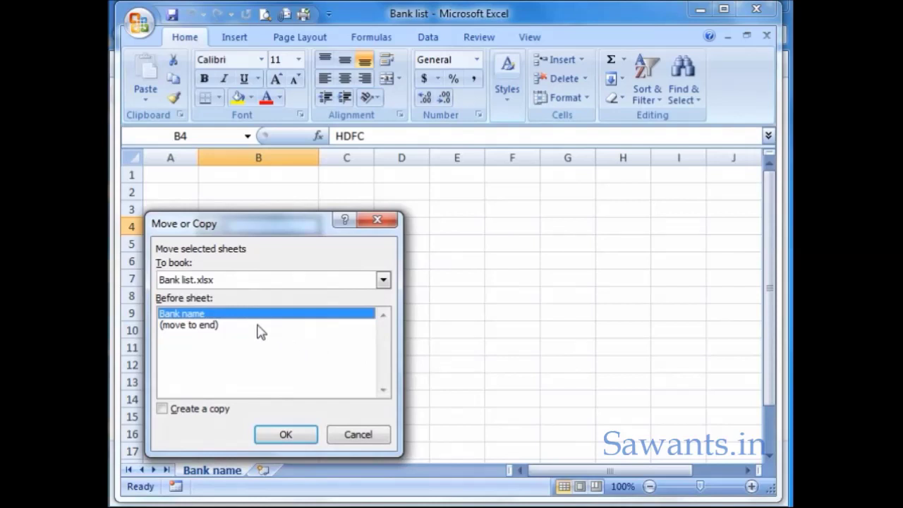
pyautogui.moveTo(243, 225); pyautogui.dragTo(315, 218)
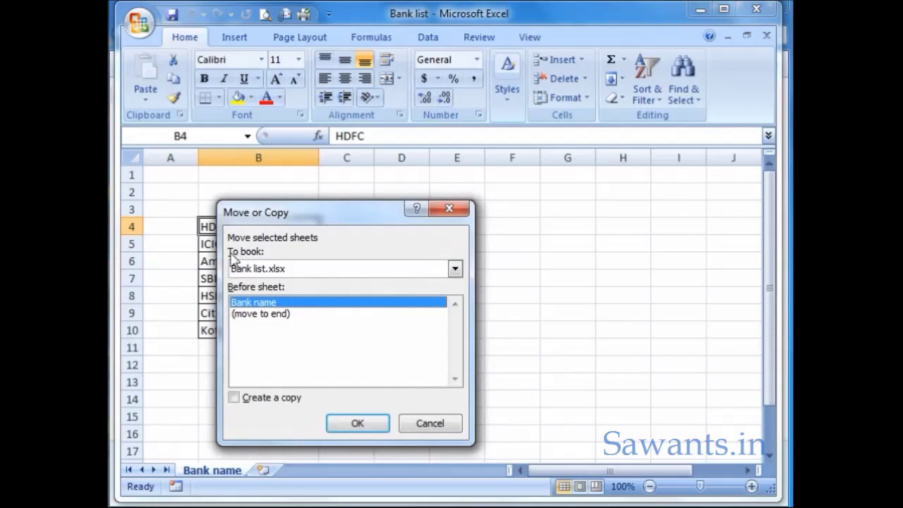
pyautogui.click(266, 271)
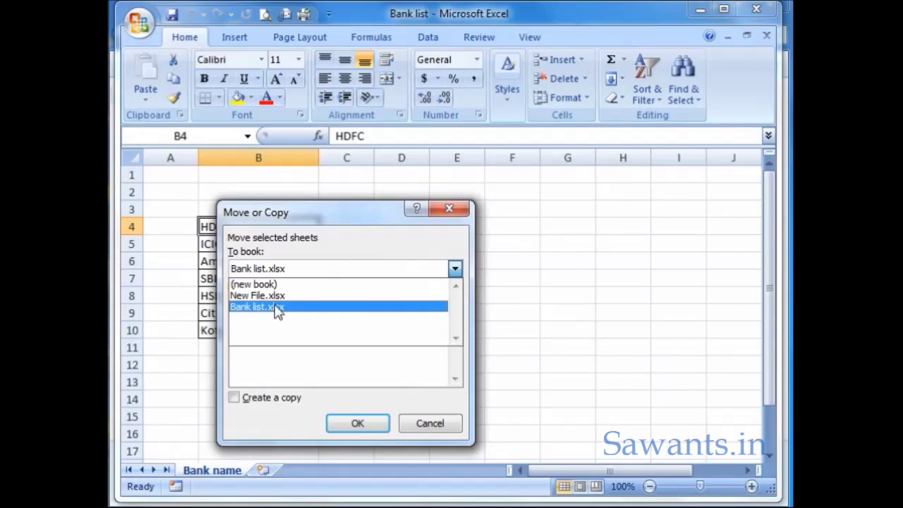
pyautogui.press('Up')
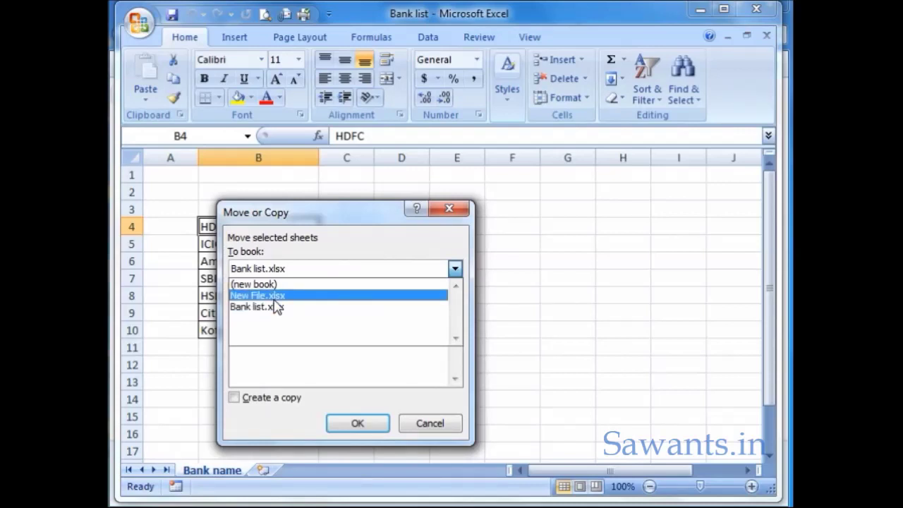
pyautogui.press('Return')
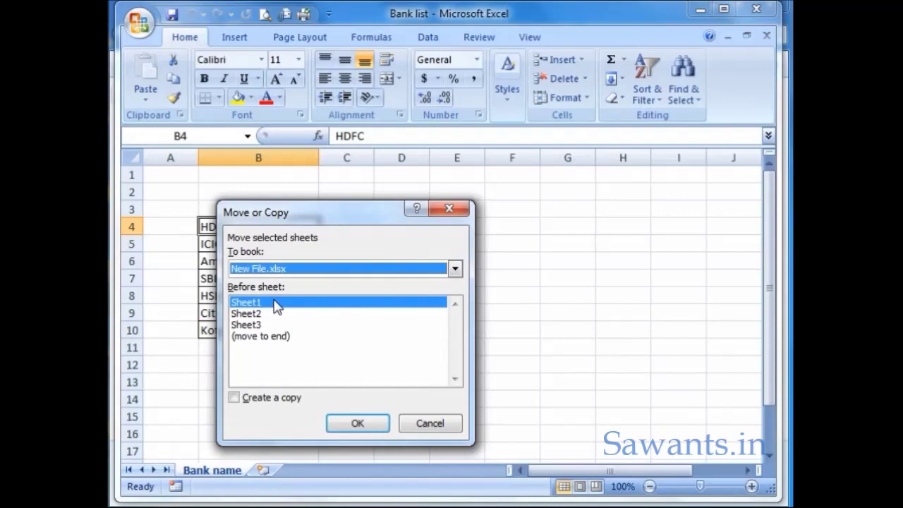
# Step: Place the Bank name sheet before Sheet3 as a copy and complete the transfer
pyautogui.click(273, 316)
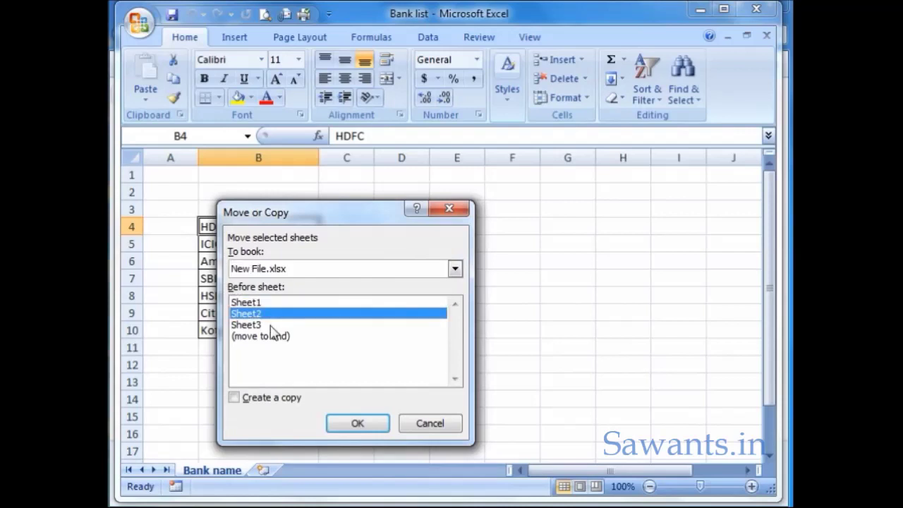
pyautogui.click(270, 325)
pyautogui.click(271, 316)
pyautogui.press('Up')
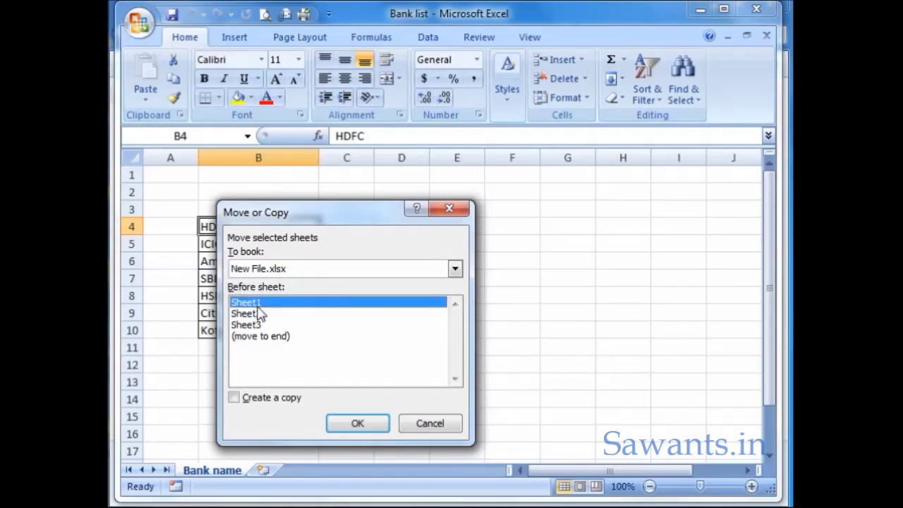
pyautogui.click(257, 317)
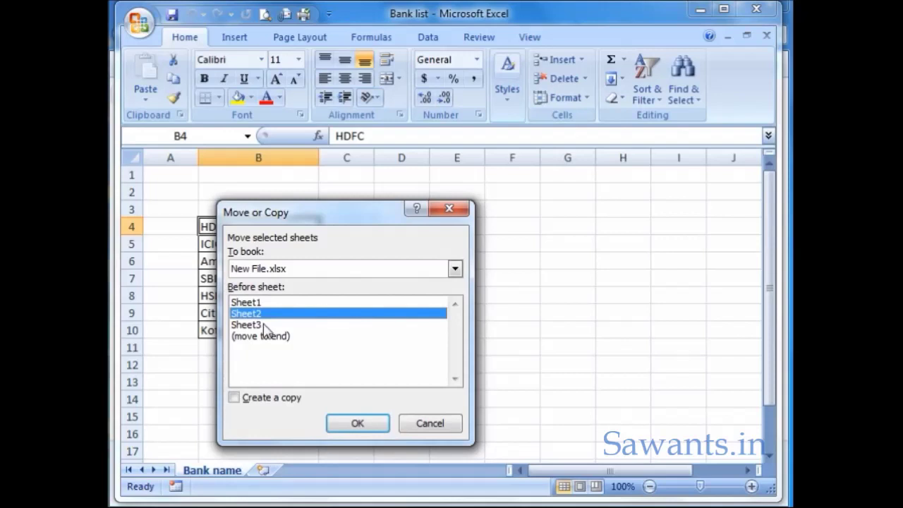
pyautogui.click(268, 325)
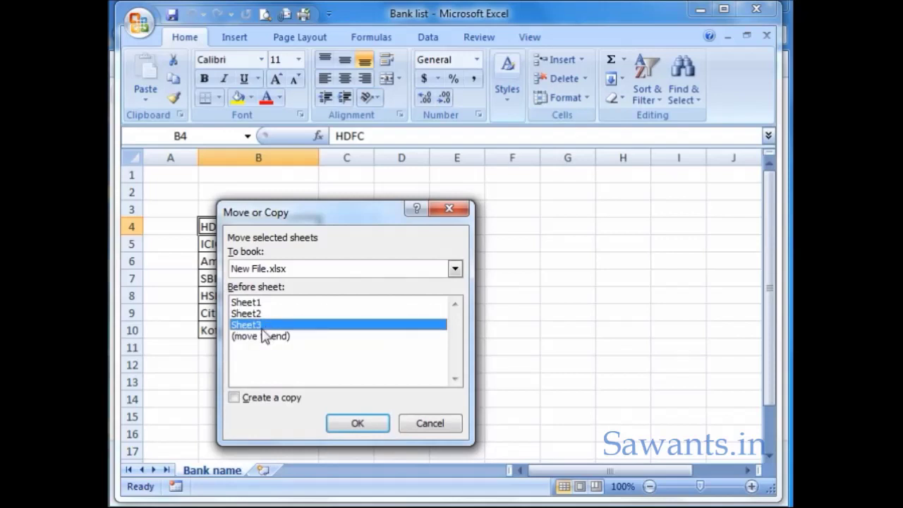
pyautogui.click(233, 398)
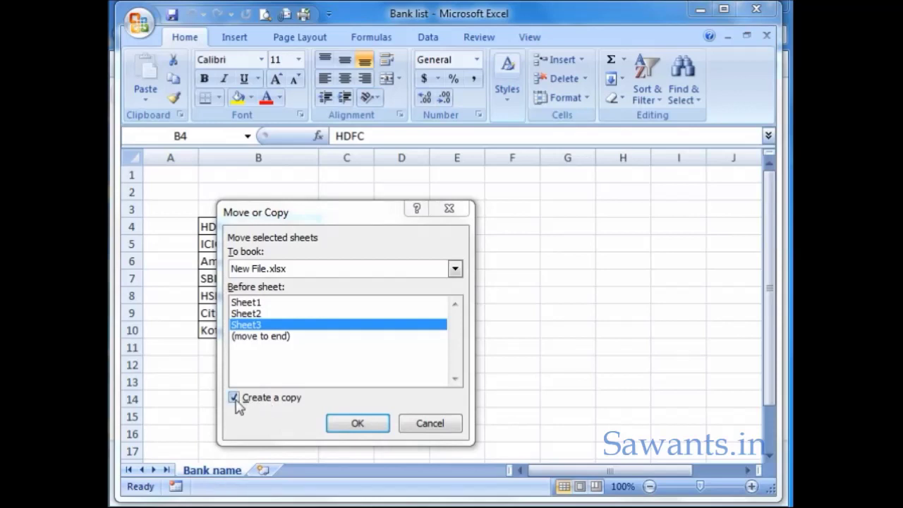
pyautogui.click(352, 424)
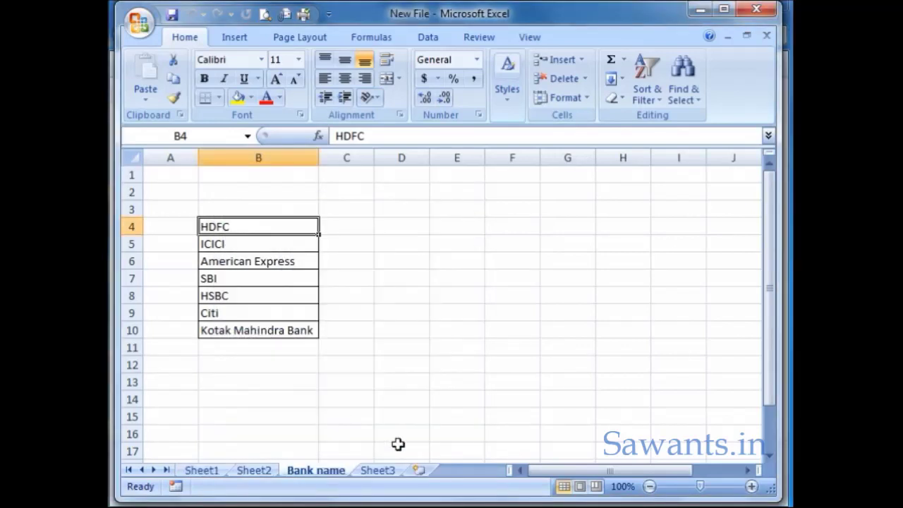